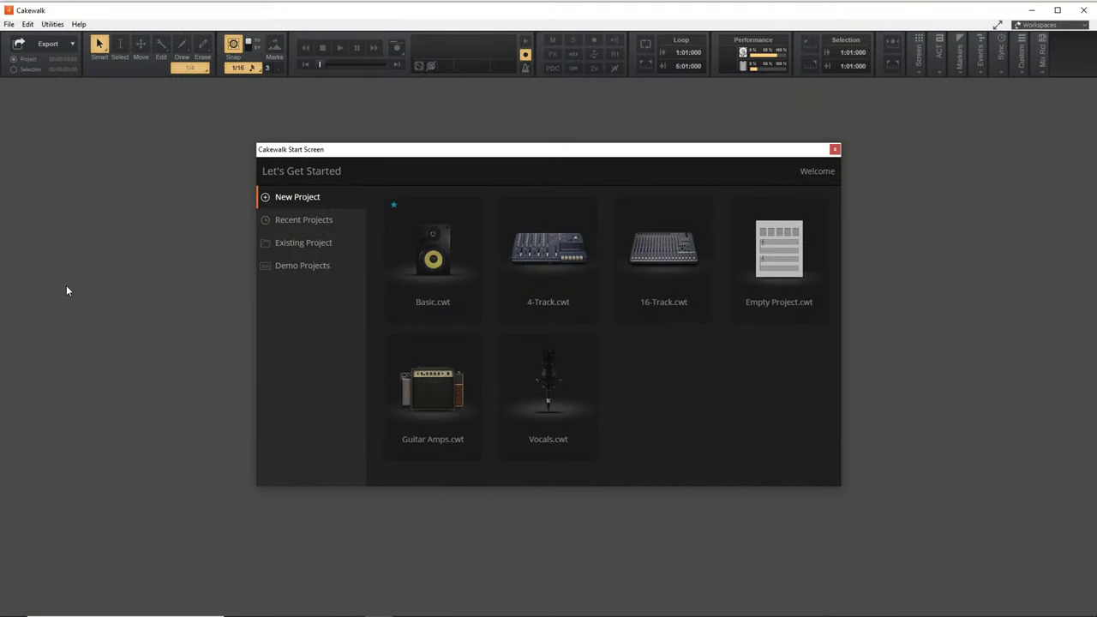
- Enable Keystation Mini 32 MK3 as a MIDI input under Preferences > MIDI Devices
{"action": "left_click", "coordinate": [25, 26]}
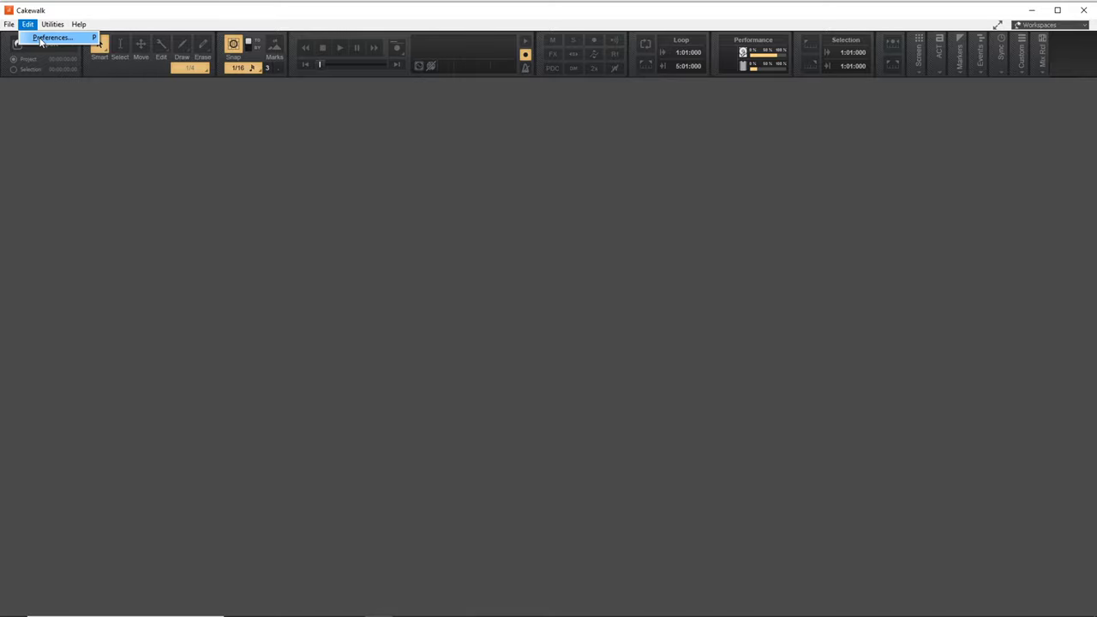
{"action": "left_click", "coordinate": [47, 37]}
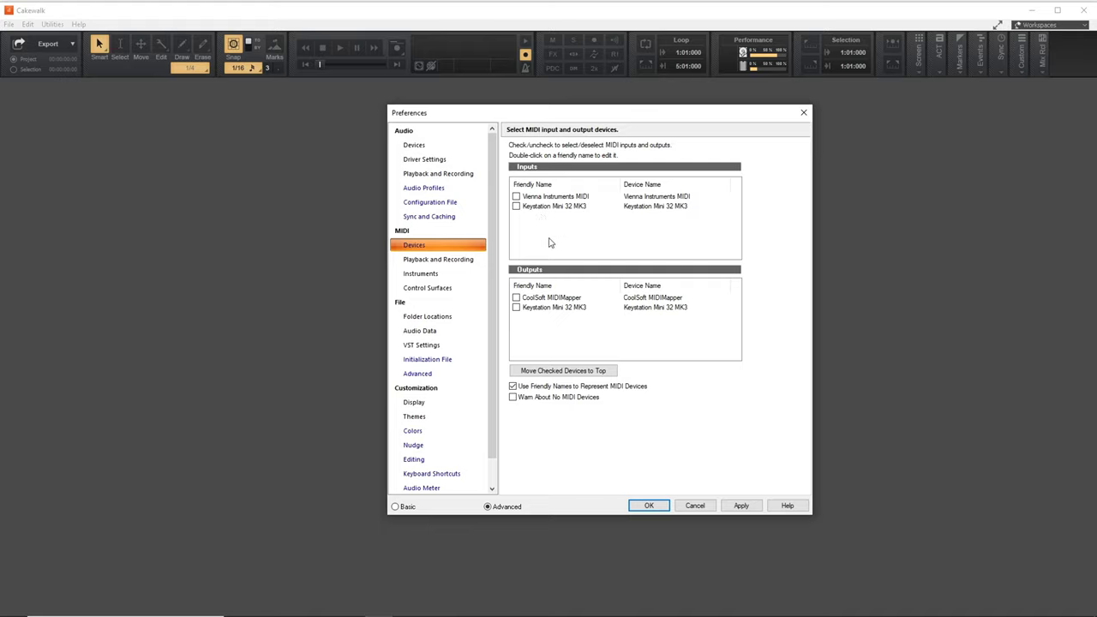
{"action": "left_click", "coordinate": [517, 207]}
{"action": "left_click", "coordinate": [646, 506]}
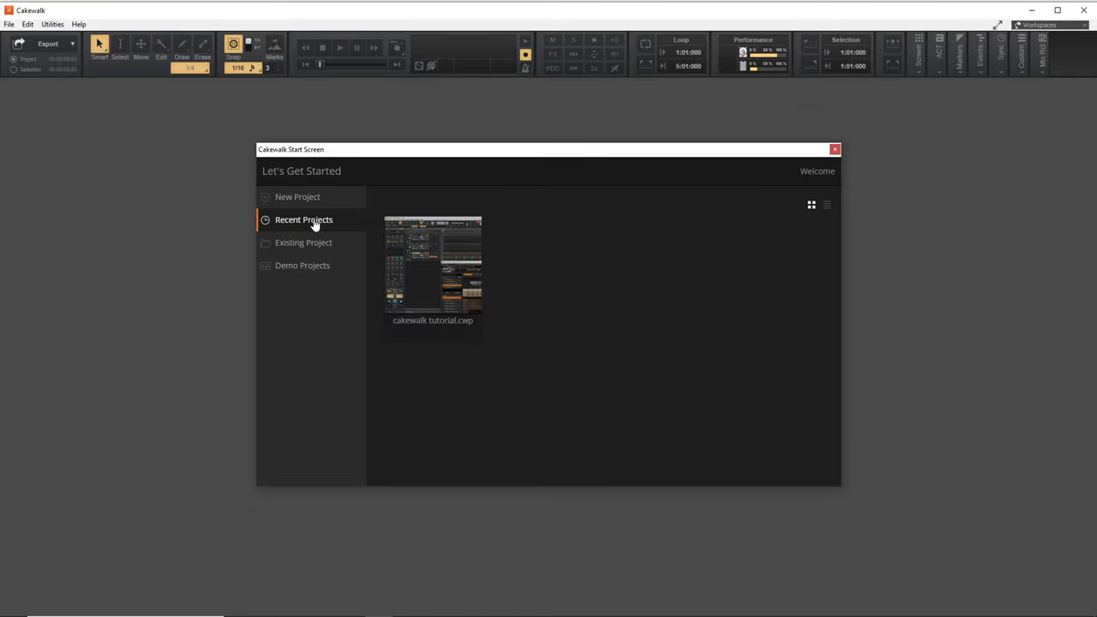
- Start a new project from the Empty Project.cwt template
{"action": "left_click", "coordinate": [316, 199]}
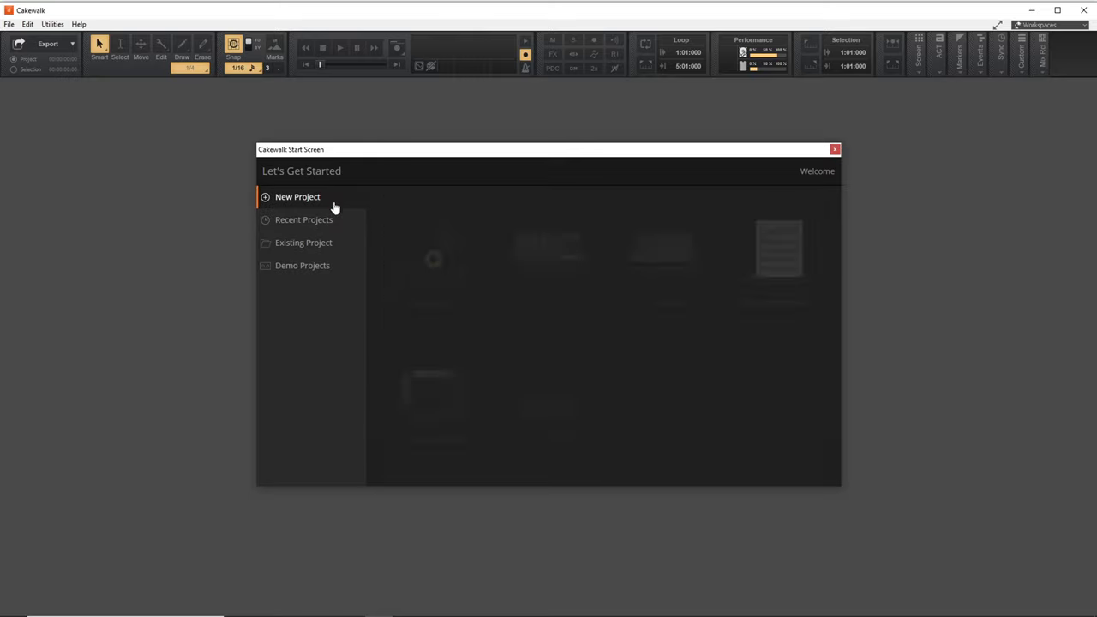
{"action": "left_click", "coordinate": [776, 257]}
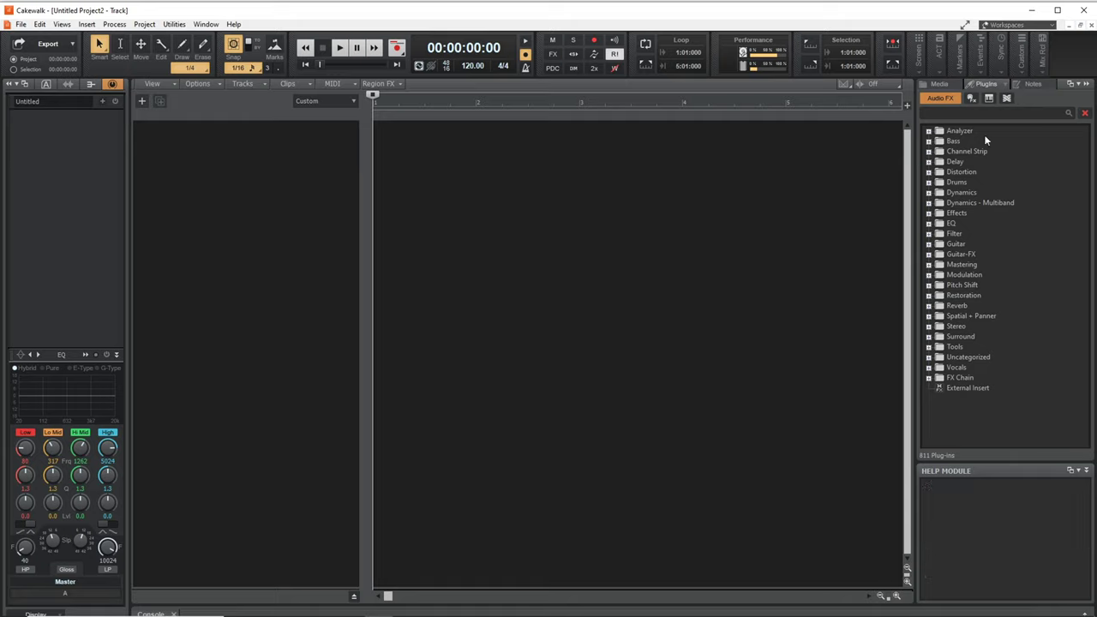
- Drag SI-Electric Piano from the Piano instruments into the track view and expand the new track
{"action": "left_click", "coordinate": [990, 97]}
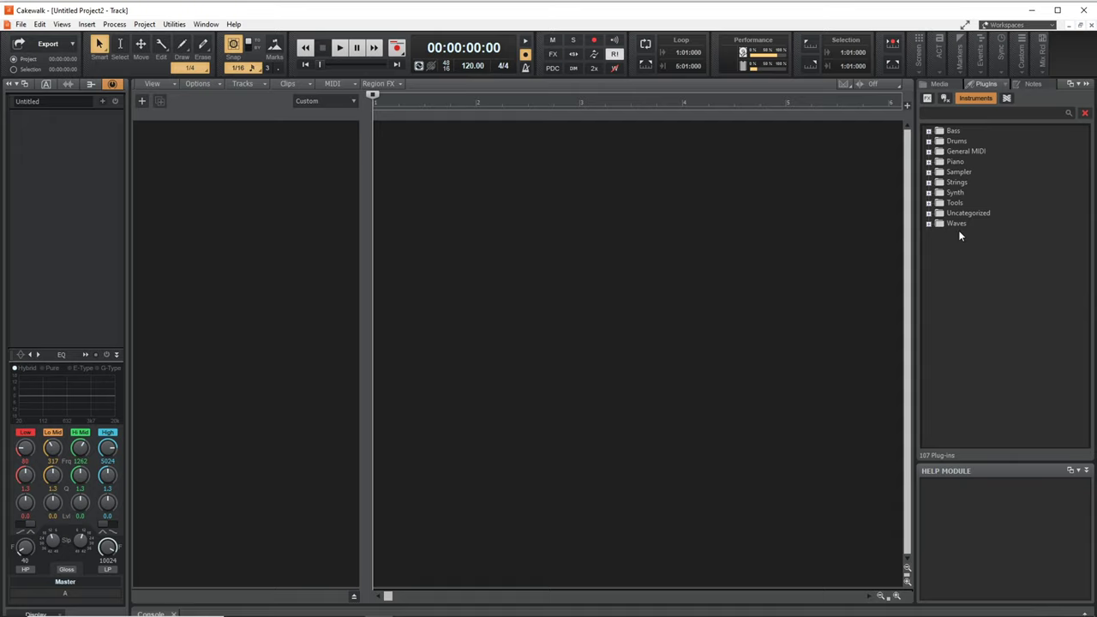
{"action": "left_click", "coordinate": [928, 162]}
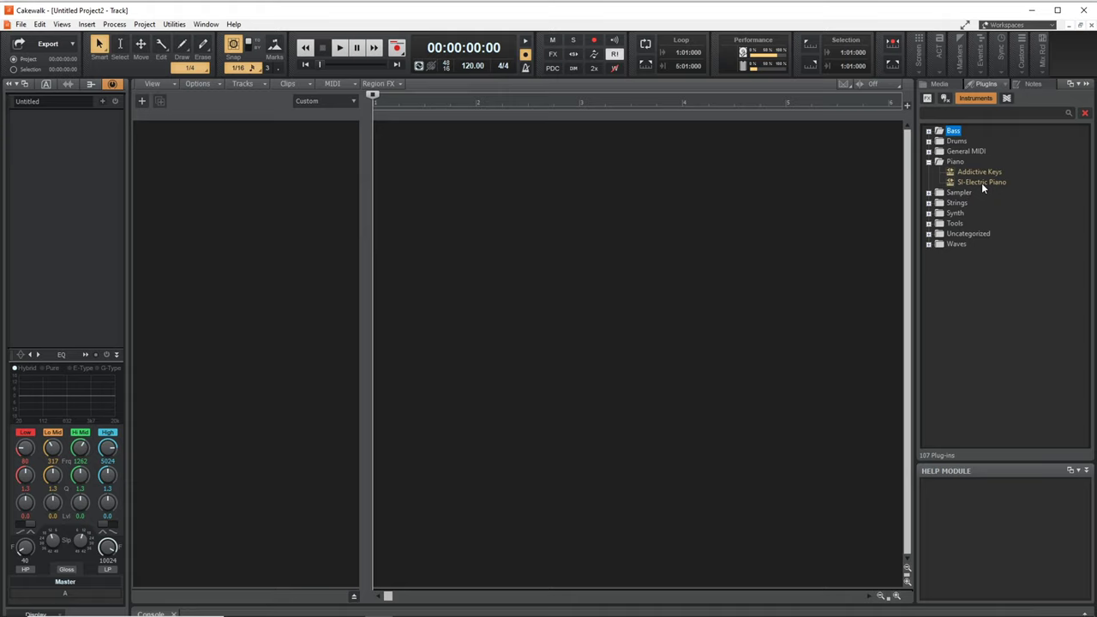
{"action": "left_click_drag", "start_coordinate": [982, 182], "coordinate": [244, 147]}
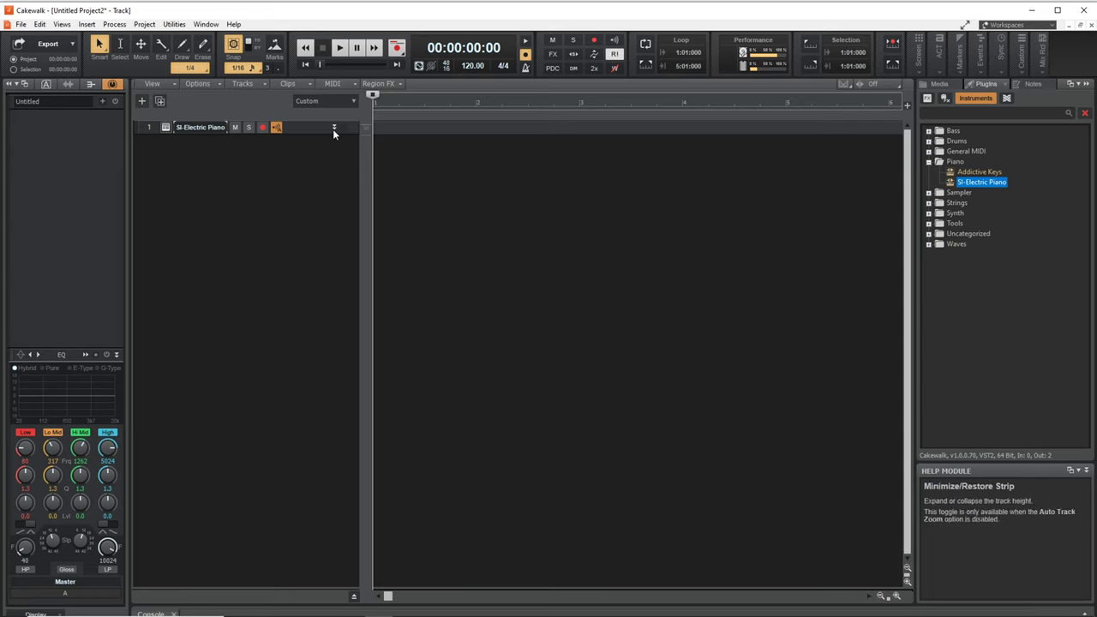
{"action": "left_click", "coordinate": [333, 127]}
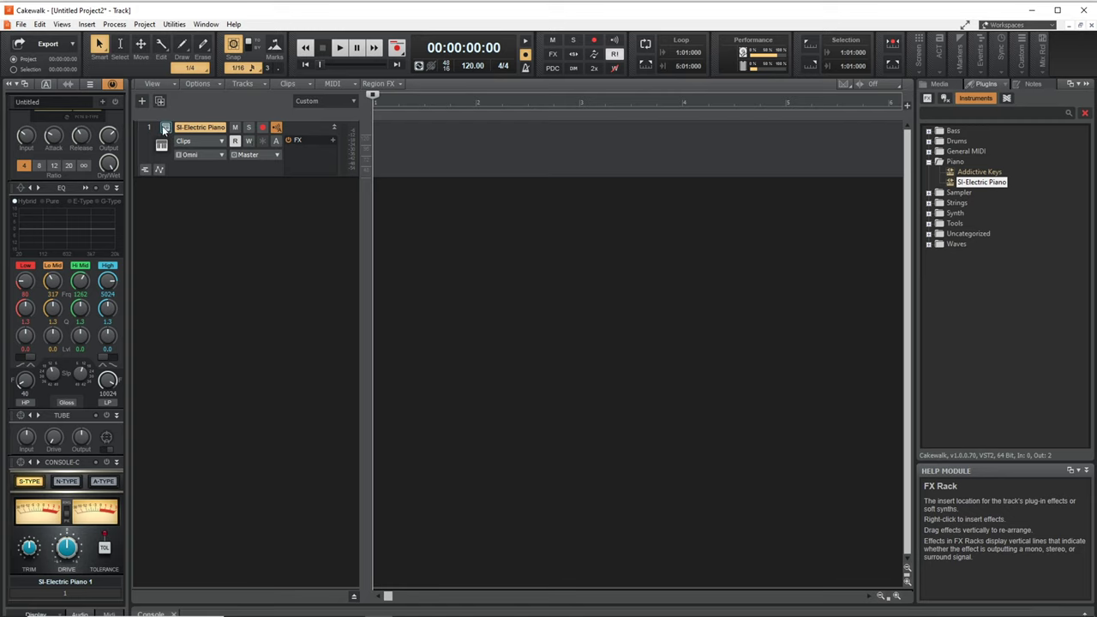
{"action": "left_click", "coordinate": [166, 128]}
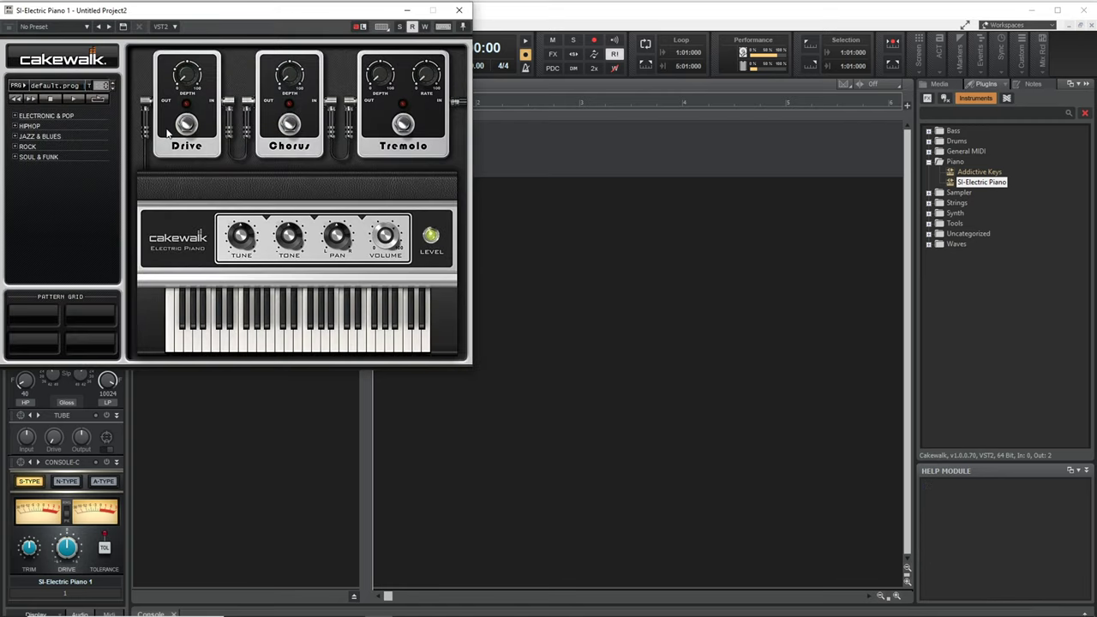
- Move the SI-Electric Piano synth window to mid-screen and return to the main project window
{"action": "left_click_drag", "start_coordinate": [201, 16], "coordinate": [591, 205]}
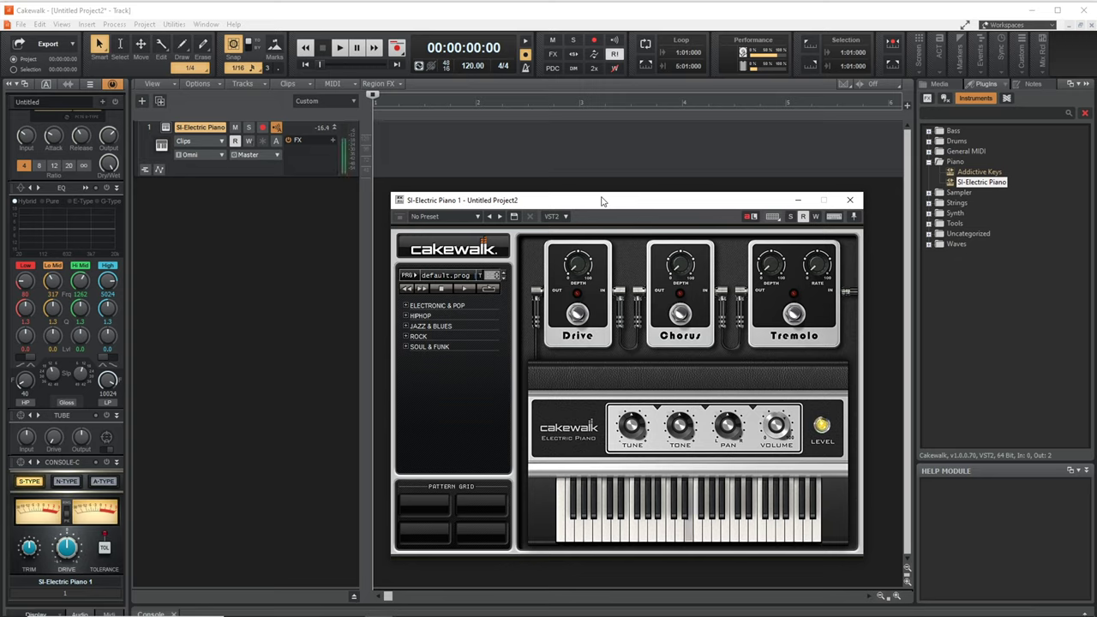
{"action": "left_click", "coordinate": [312, 176]}
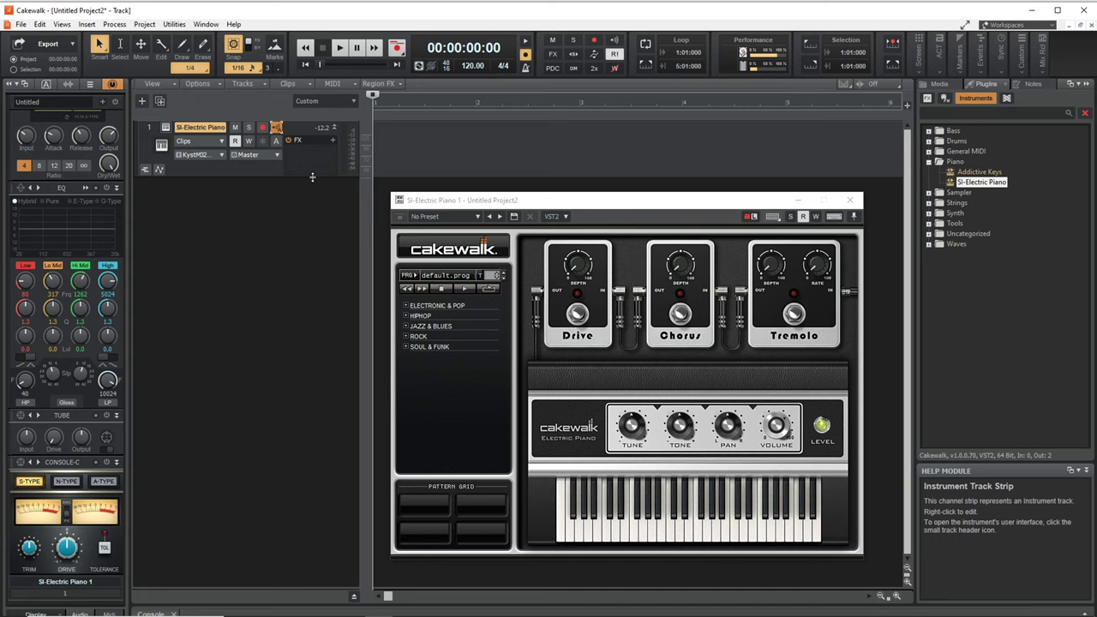
- Turn on Record Arm for the SI-Electric Piano track
{"action": "left_click", "coordinate": [263, 127]}
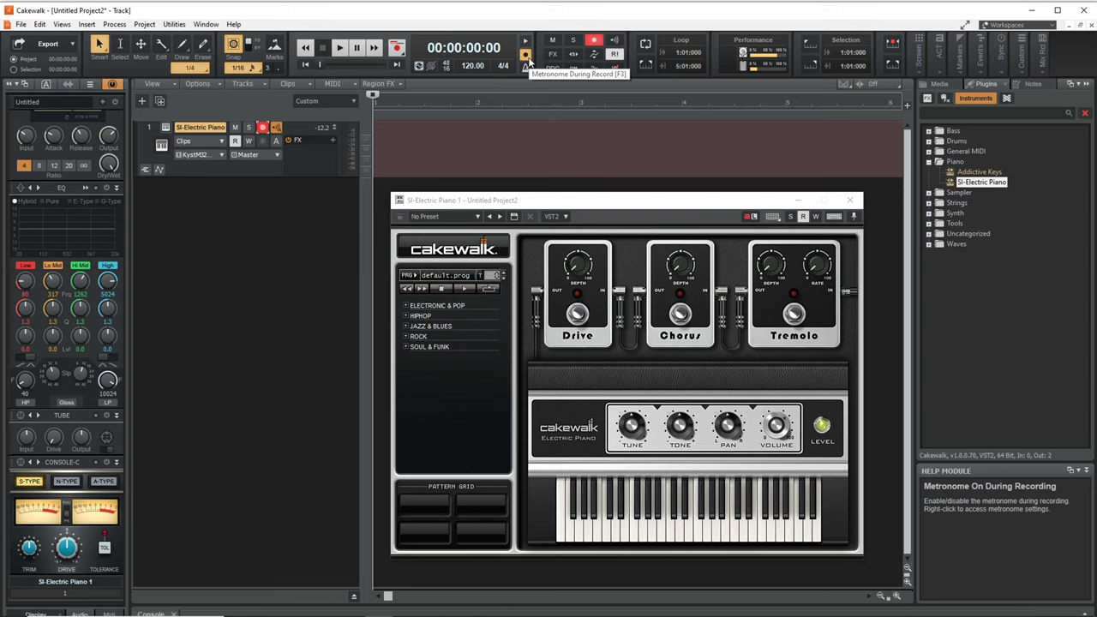
- Record a MIDI performance as clip Record 1, then rewind to the start
{"action": "left_click", "coordinate": [397, 48]}
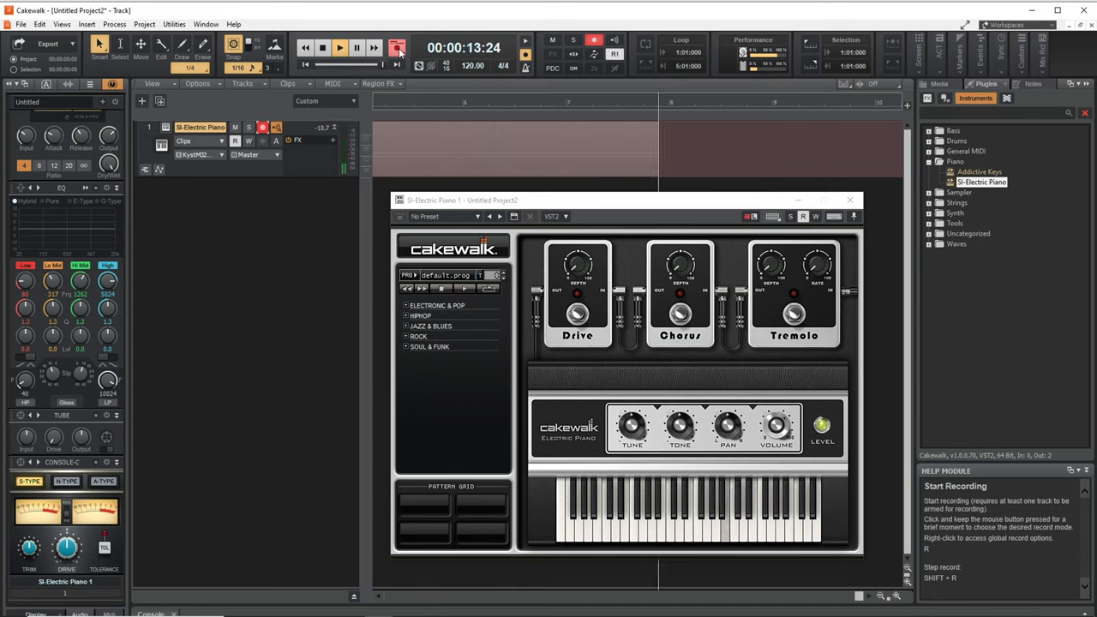
{"action": "left_click", "coordinate": [397, 50]}
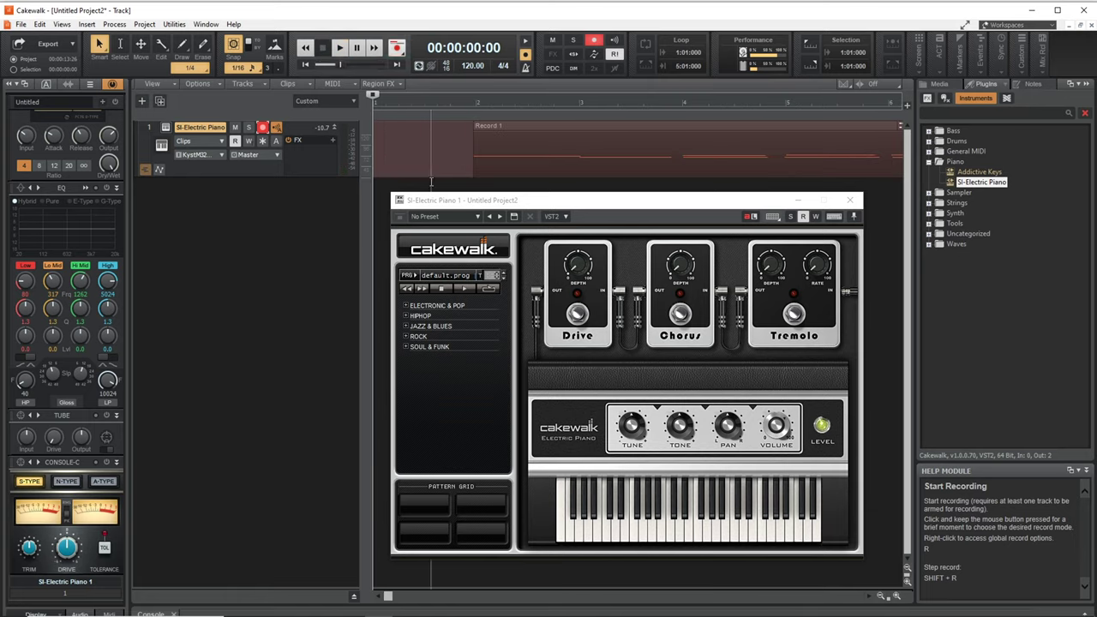
{"action": "left_click", "coordinate": [847, 201]}
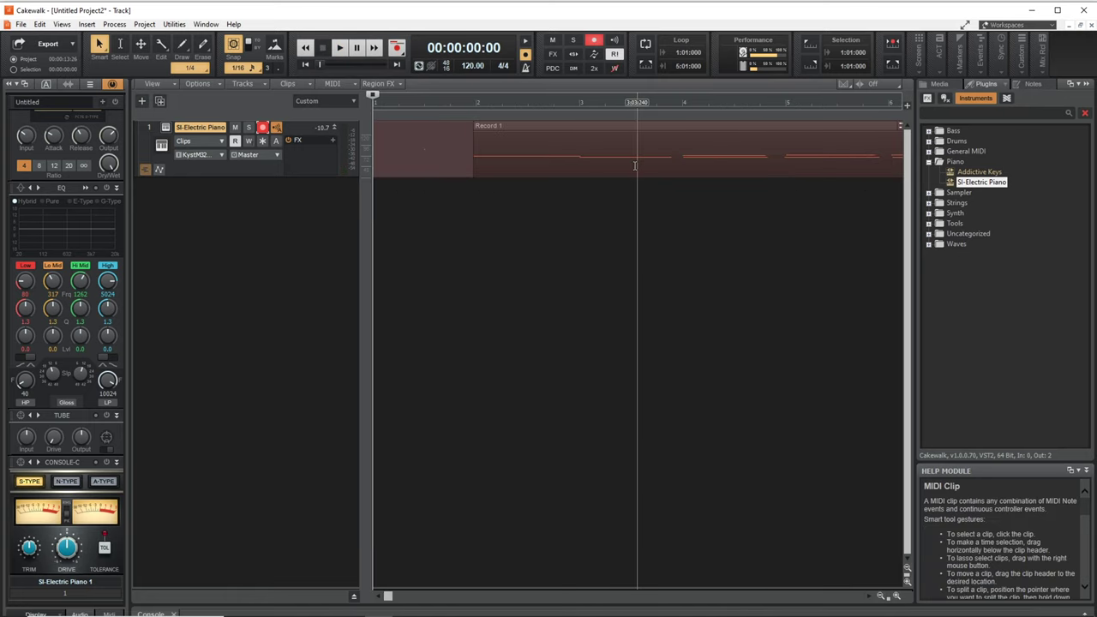
{"action": "double_click", "coordinate": [575, 128]}
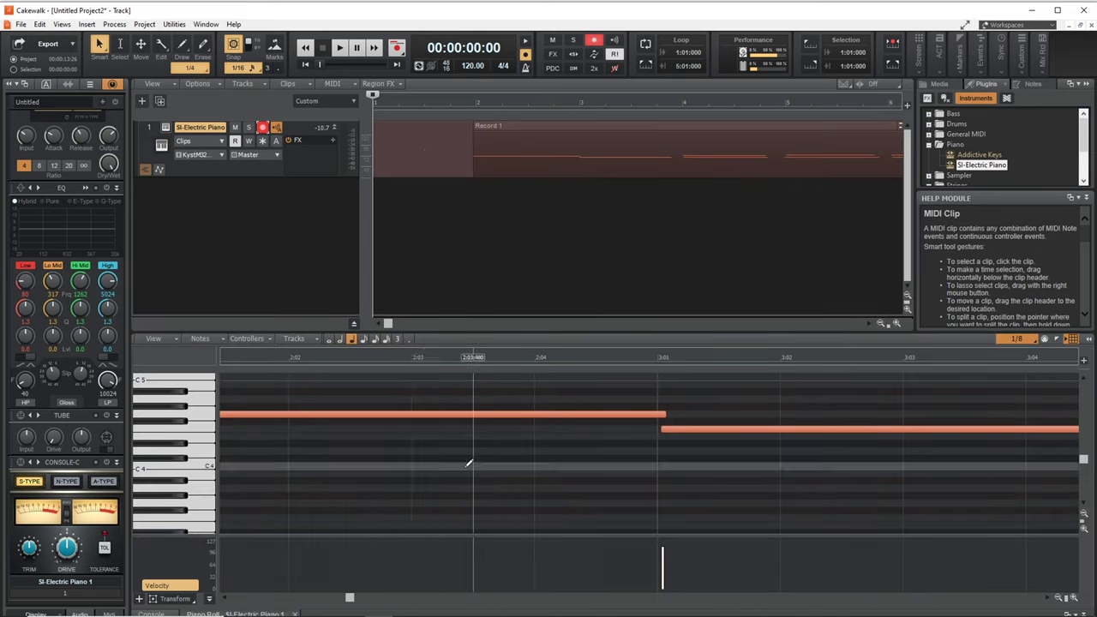
- Drag the first Record 1 note to start at 2:01:000, then undo the move
{"action": "left_click_drag", "start_coordinate": [349, 598], "coordinate": [308, 596]}
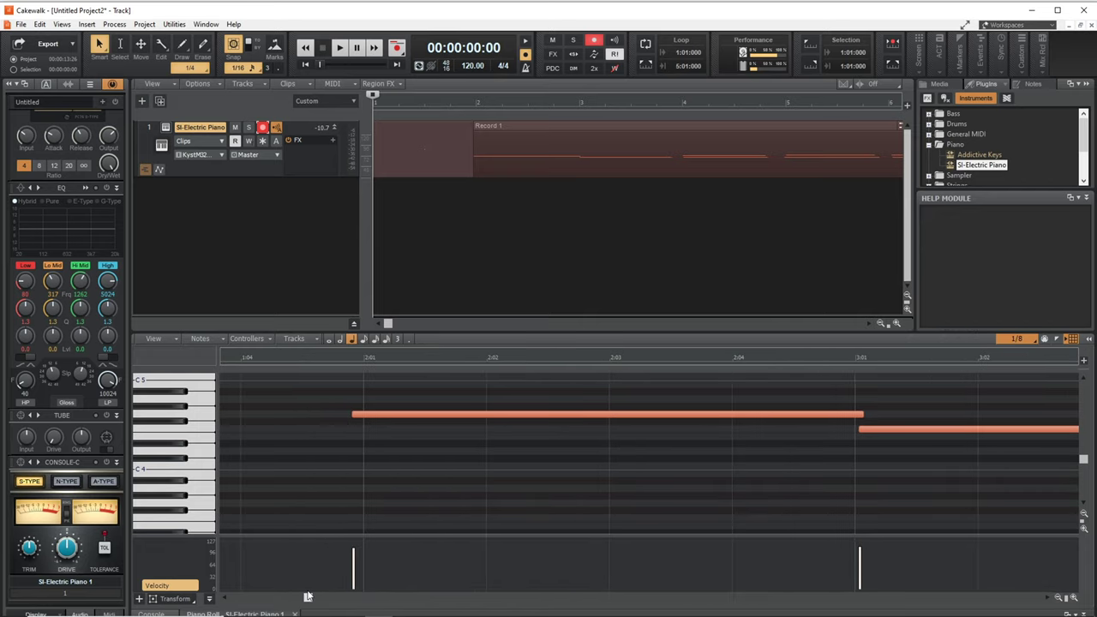
{"action": "left_click", "coordinate": [368, 414]}
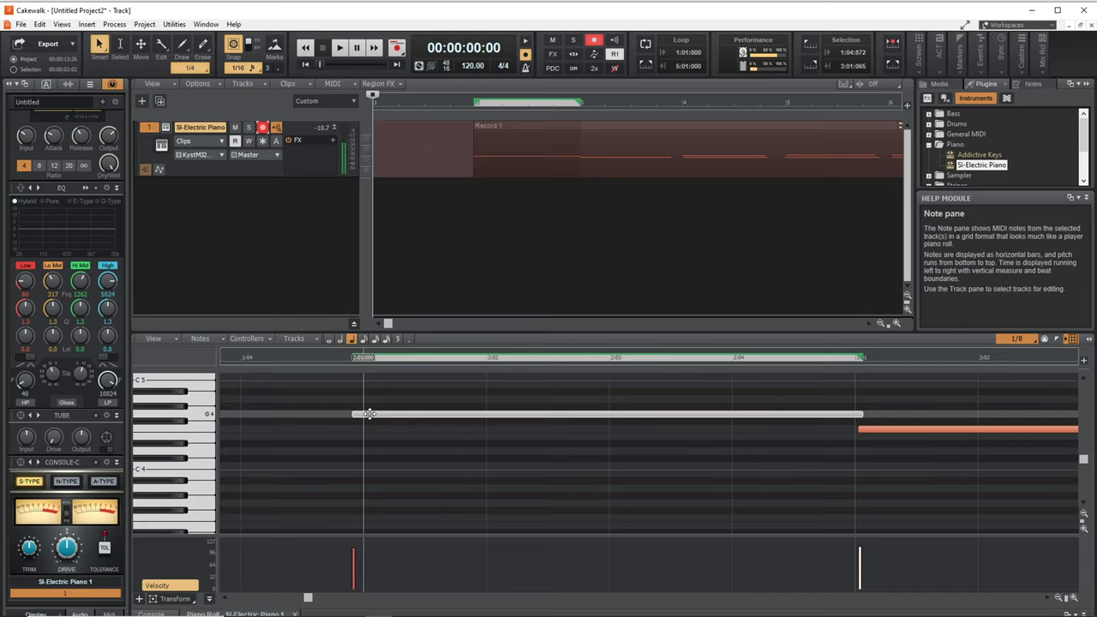
{"action": "left_click_drag", "start_coordinate": [368, 414], "coordinate": [380, 413]}
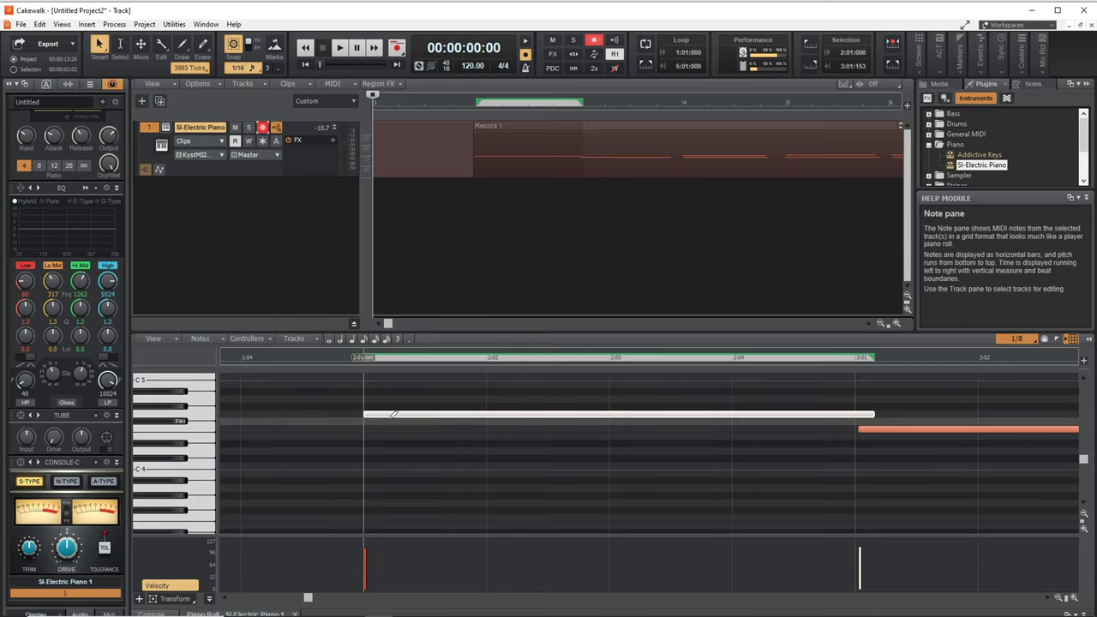
{"action": "key", "text": "ctrl+z"}
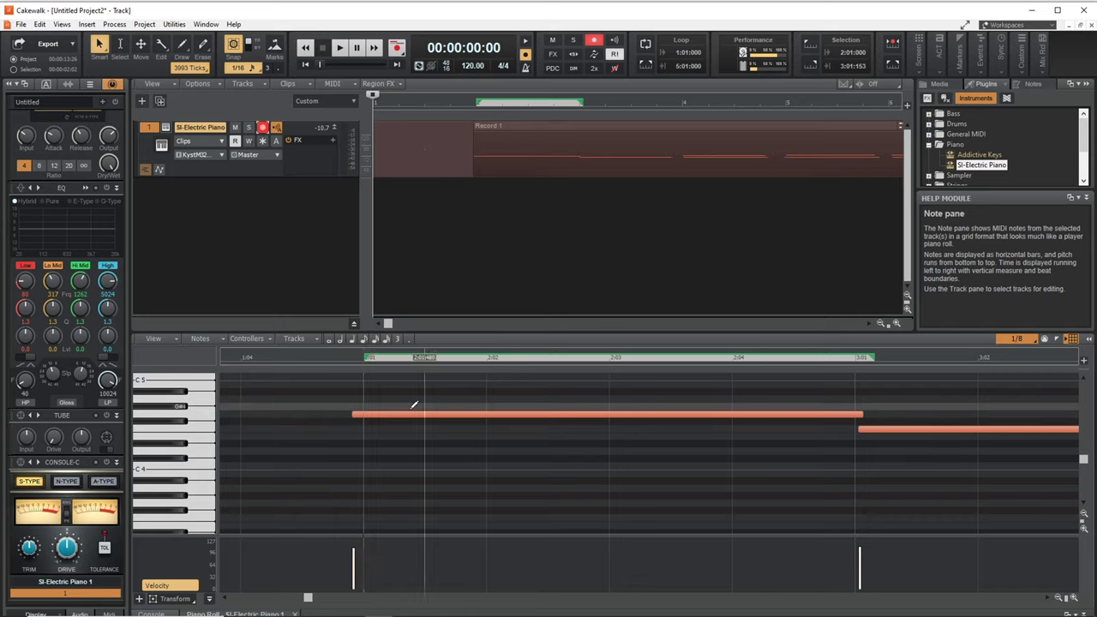
- Quantize all Record 1 notes to a 1/8 resolution
{"action": "key", "text": "ctrl+a"}
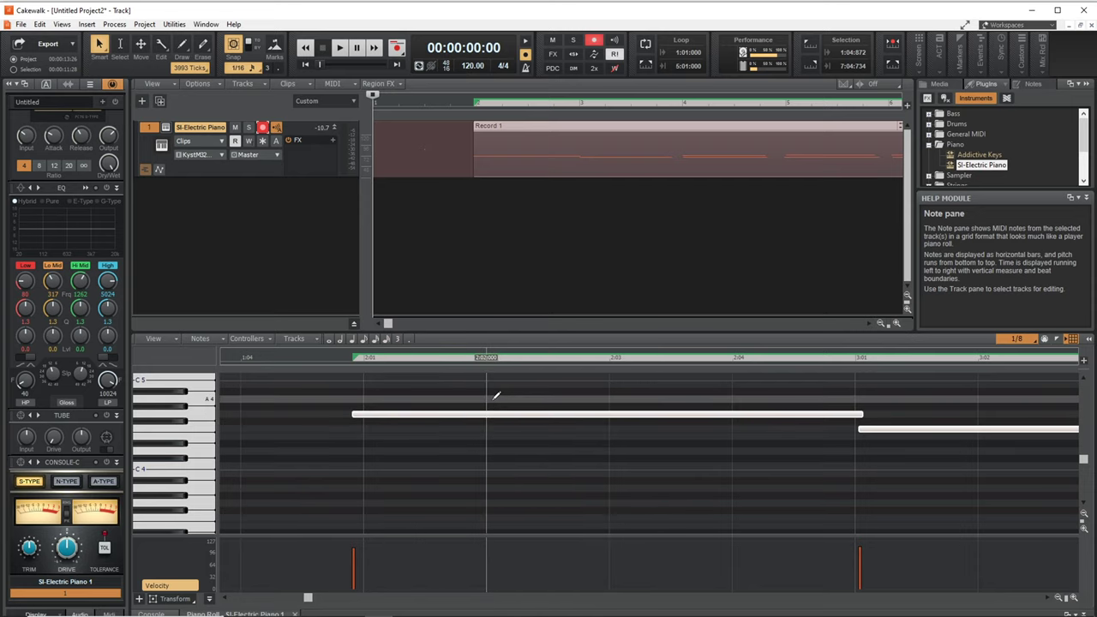
{"action": "key", "text": "q"}
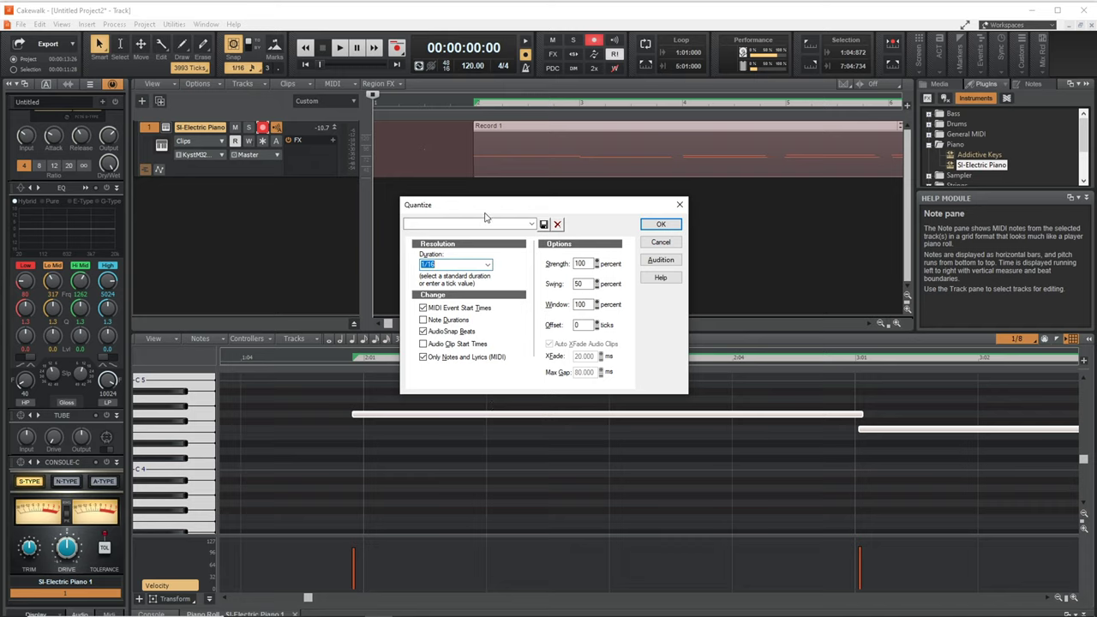
{"action": "left_click", "coordinate": [487, 266]}
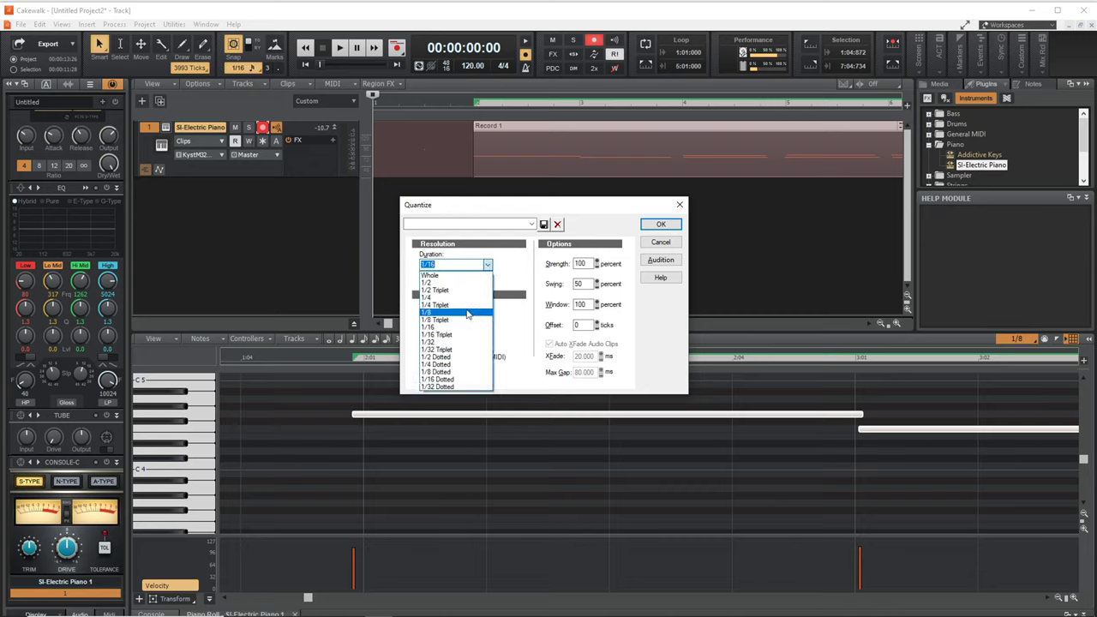
{"action": "left_click", "coordinate": [466, 312]}
{"action": "left_click", "coordinate": [661, 224]}
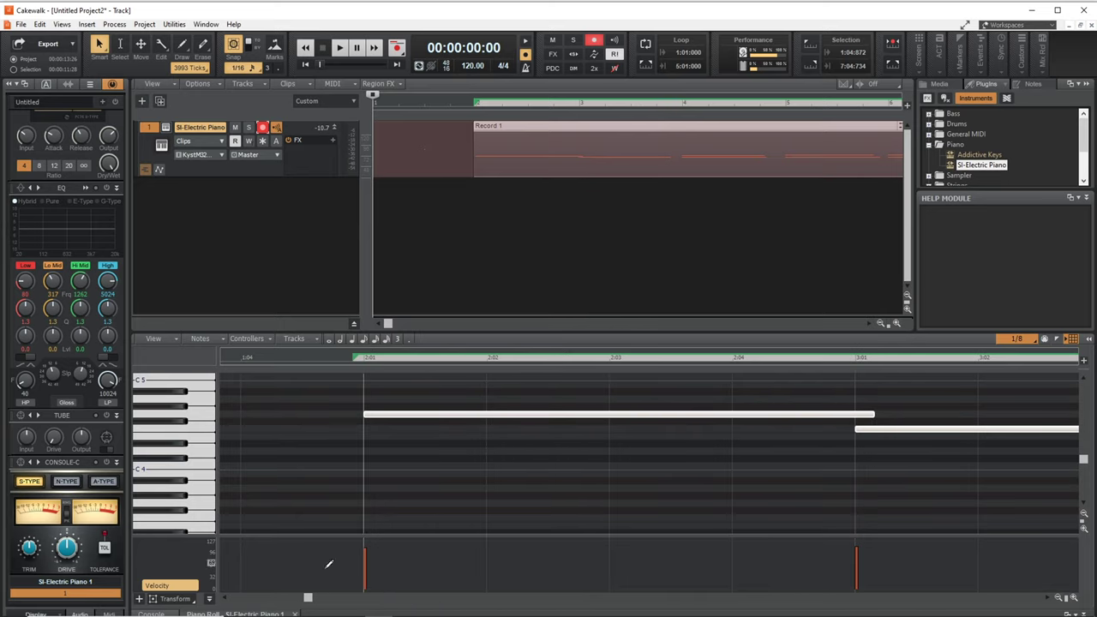
{"action": "left_click_drag", "start_coordinate": [310, 600], "coordinate": [287, 597]}
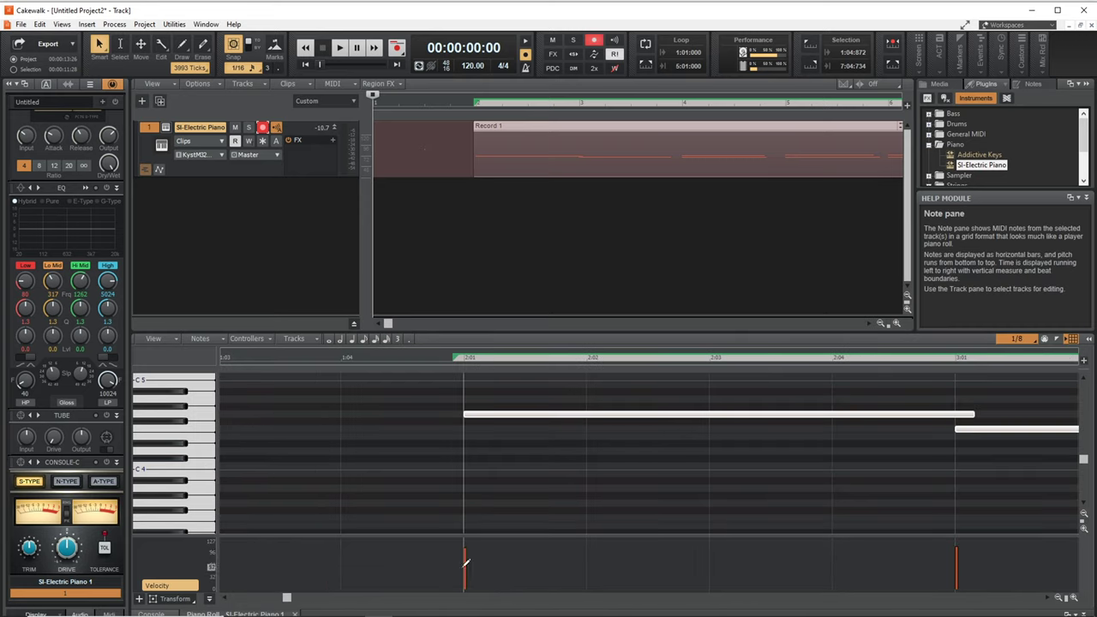
- Toggle the Controller pane until the velocity lane shows beneath the notes
{"action": "left_click", "coordinate": [212, 599]}
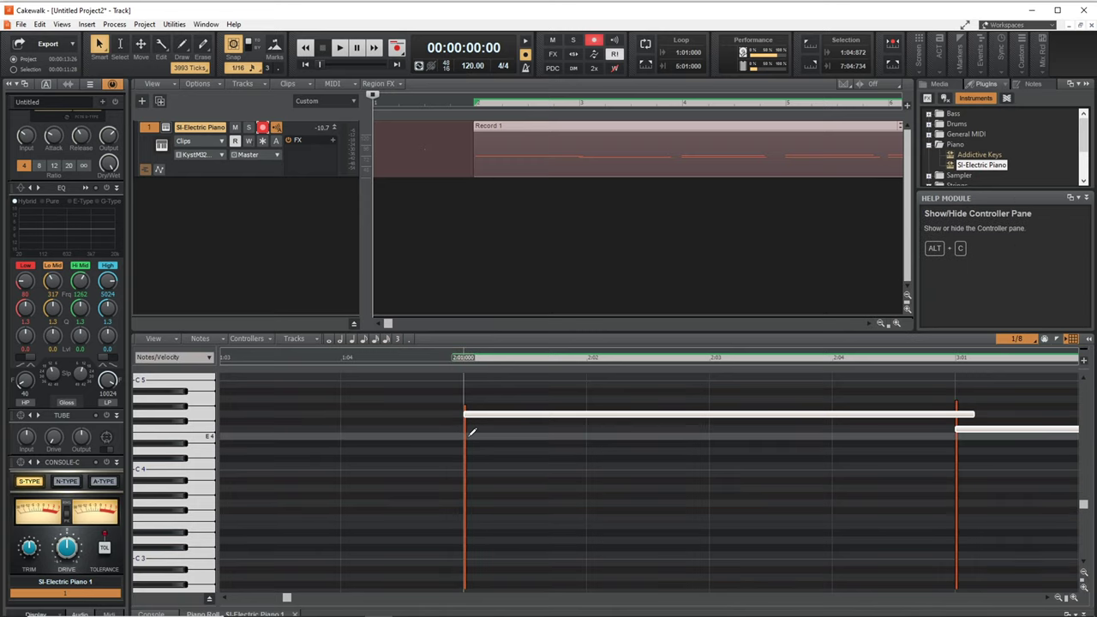
{"action": "left_click", "coordinate": [211, 599]}
{"action": "left_click", "coordinate": [210, 599]}
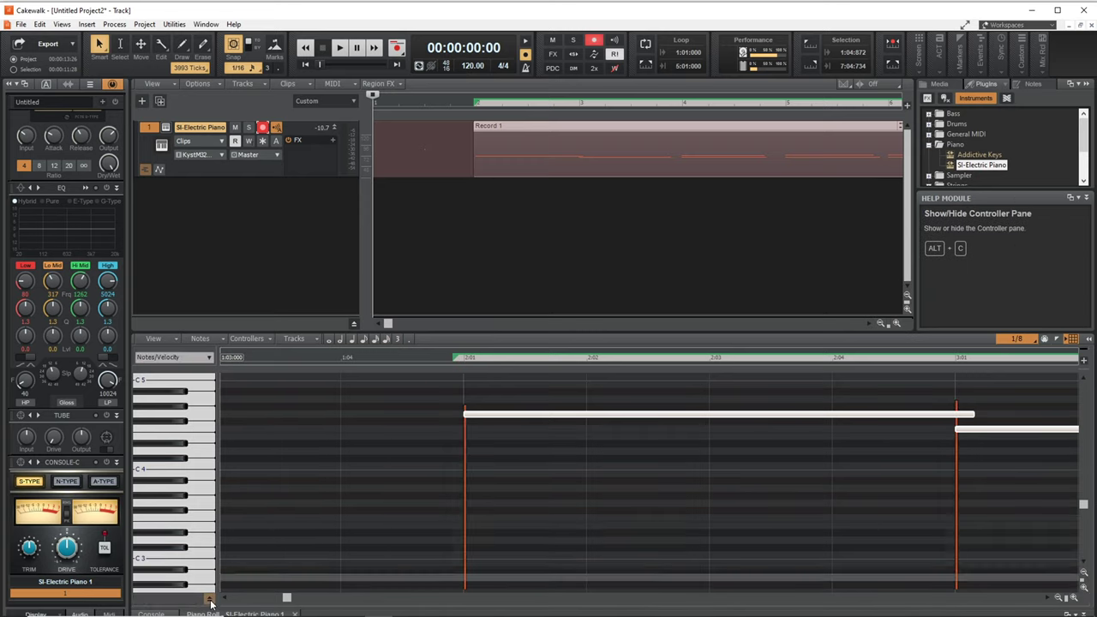
{"action": "left_click", "coordinate": [212, 600]}
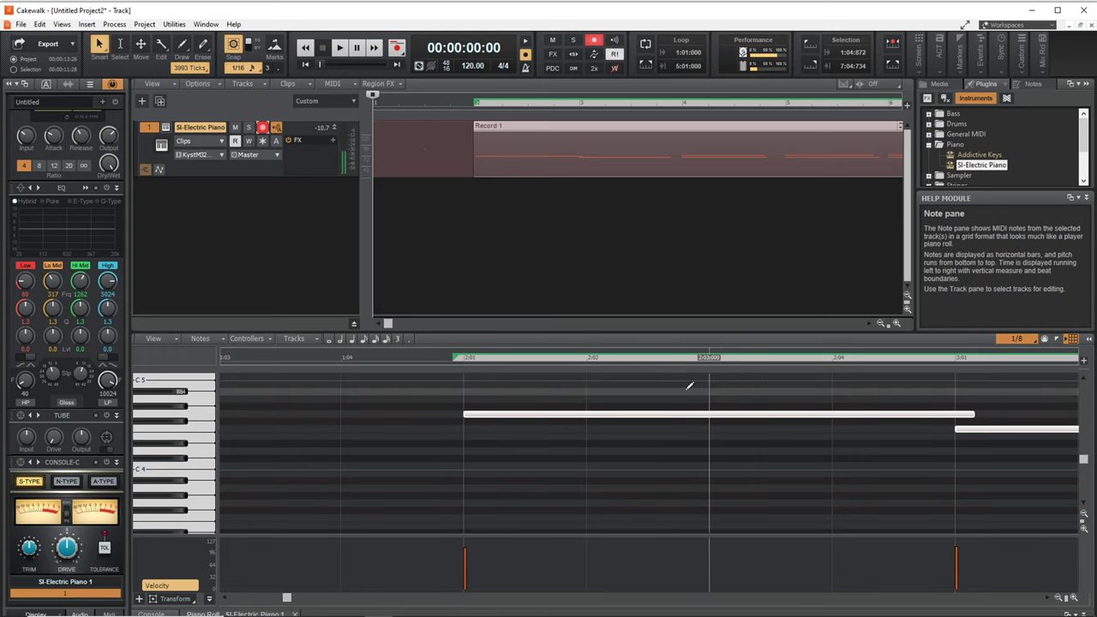
- Select the long note at bar 2 and lower its velocity to 15
{"action": "left_click", "coordinate": [676, 391]}
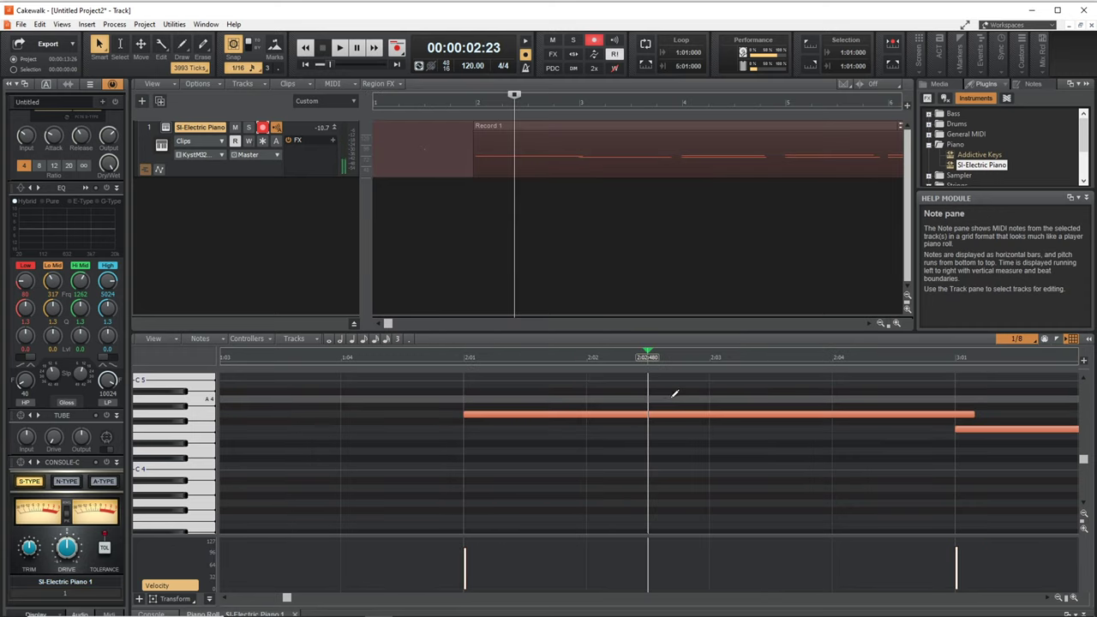
{"action": "left_click", "coordinate": [611, 416]}
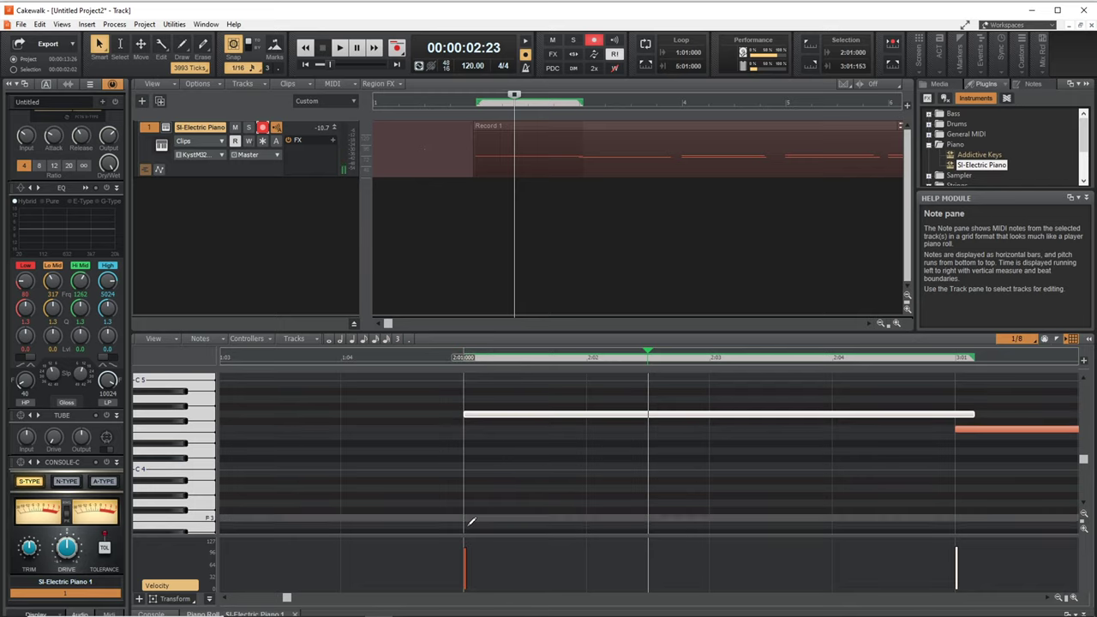
{"action": "mouse_move", "coordinate": [464, 546]}
{"action": "left_mouse_down"}
{"action": "mouse_move", "coordinate": [468, 583]}
{"action": "mouse_move", "coordinate": [472, 542]}
{"action": "left_mouse_up"}
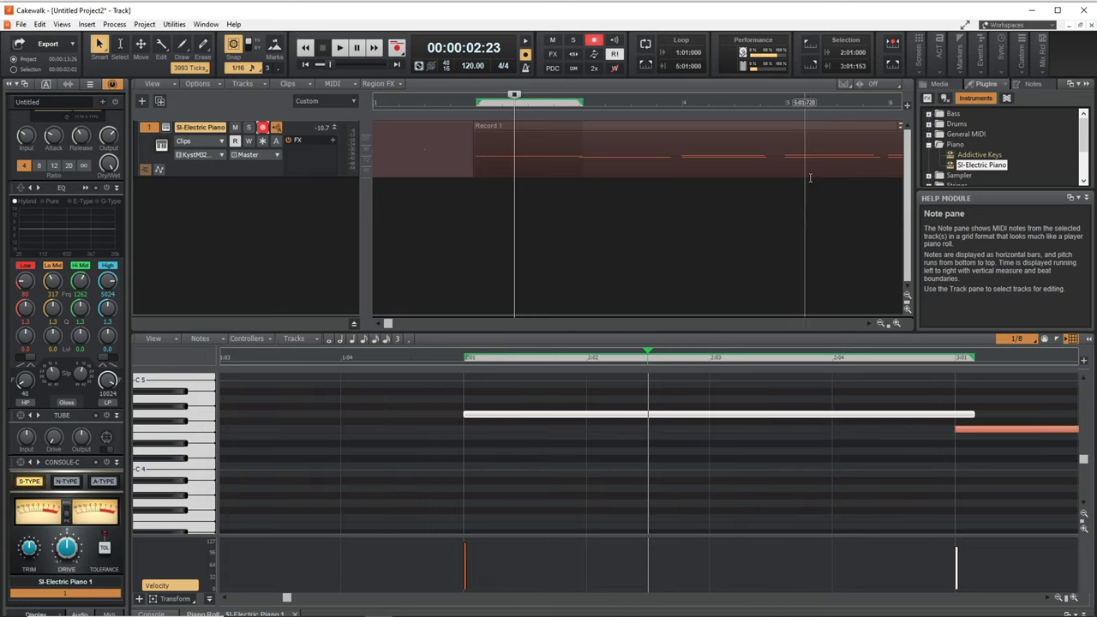
- Collapse the Help Module and drag SI-String Section from Strings into the Track pane
{"action": "left_click", "coordinate": [1086, 198]}
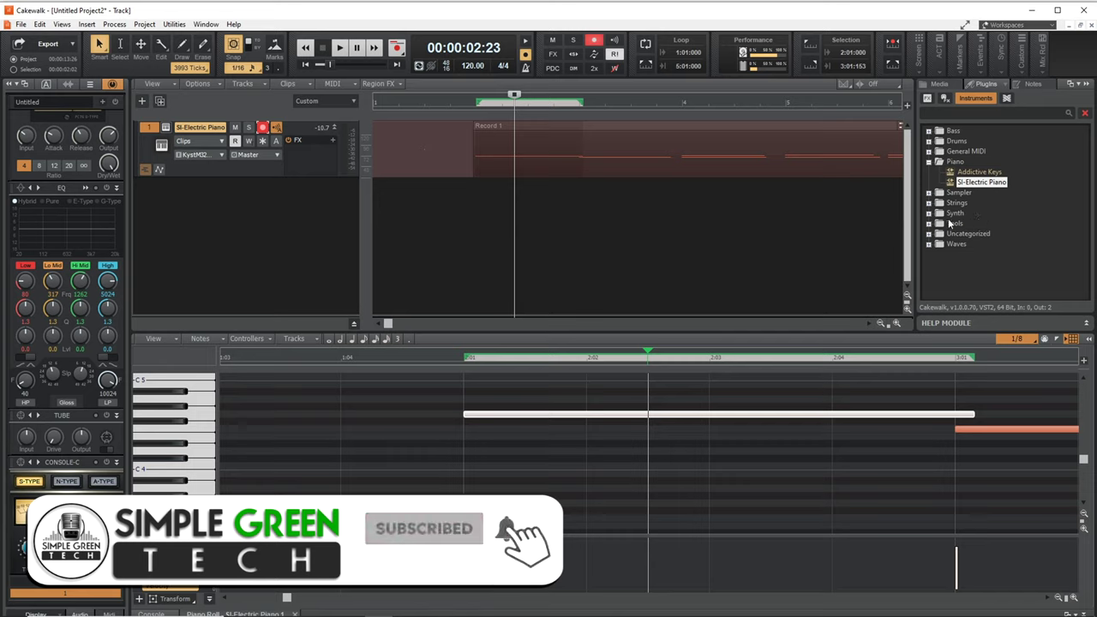
{"action": "left_click", "coordinate": [928, 204]}
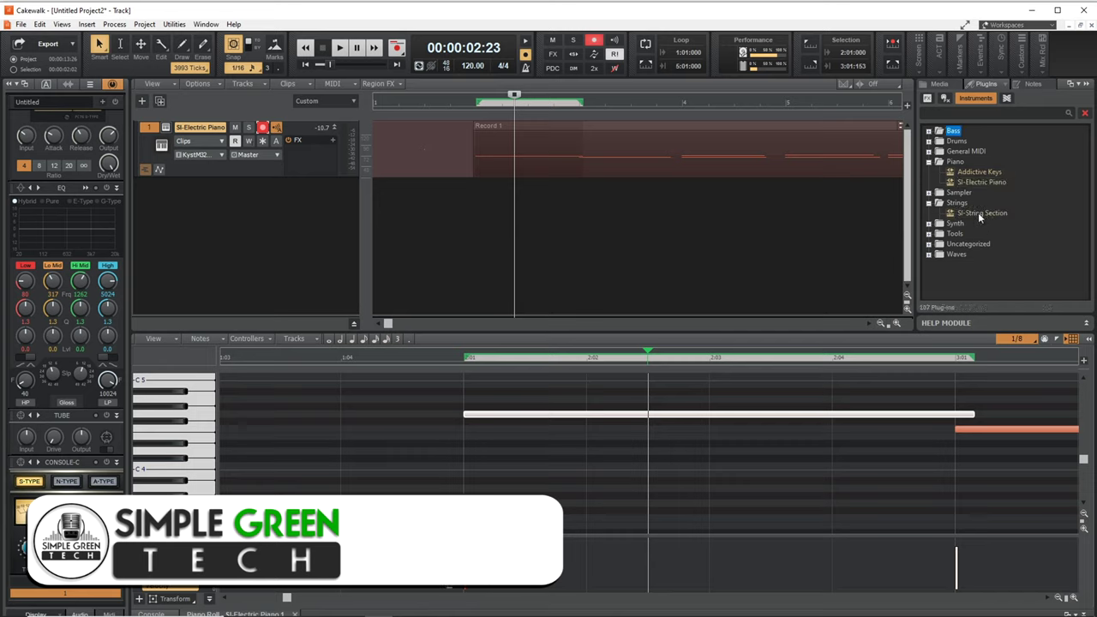
{"action": "left_click_drag", "start_coordinate": [982, 213], "coordinate": [482, 294]}
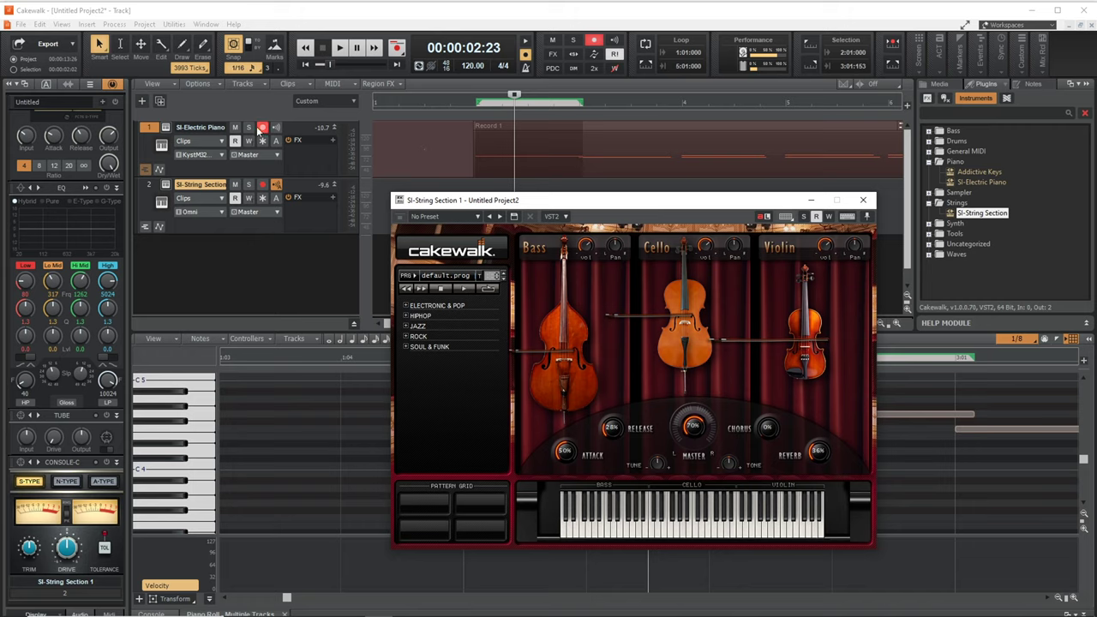
- Record-arm tracks 1 (SI-Electric Piano) and 2 (SI-String Section), then select the piano track
{"action": "left_click", "coordinate": [264, 127]}
{"action": "left_click", "coordinate": [263, 184]}
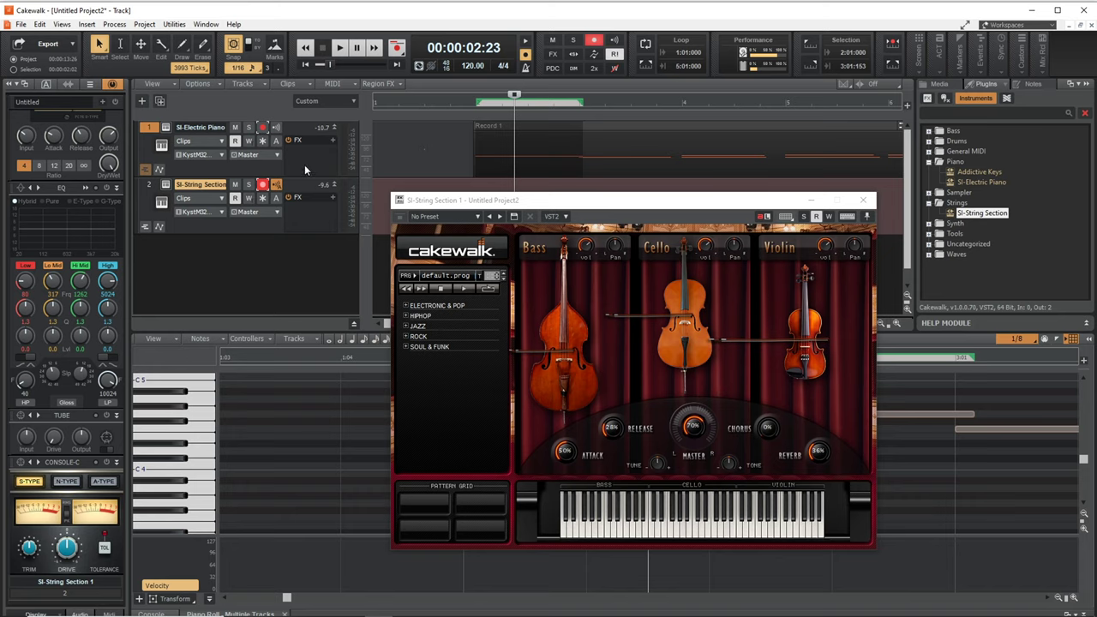
{"action": "left_click", "coordinate": [246, 161]}
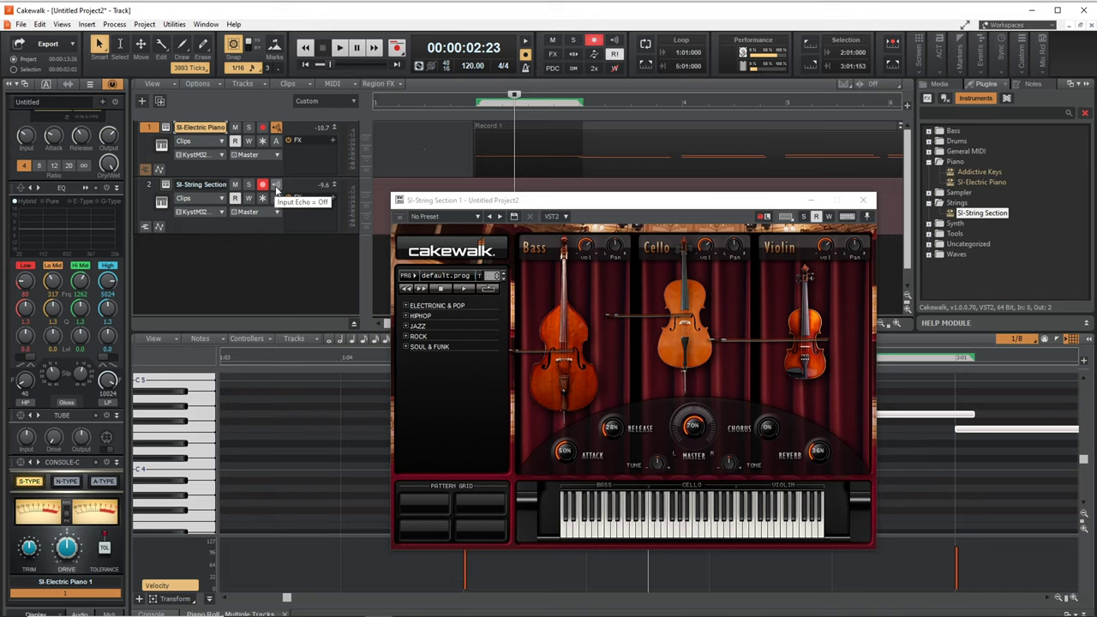
- Enable input echo on the SI-String Section track to hear the strings live while playing
{"action": "left_click", "coordinate": [276, 186]}
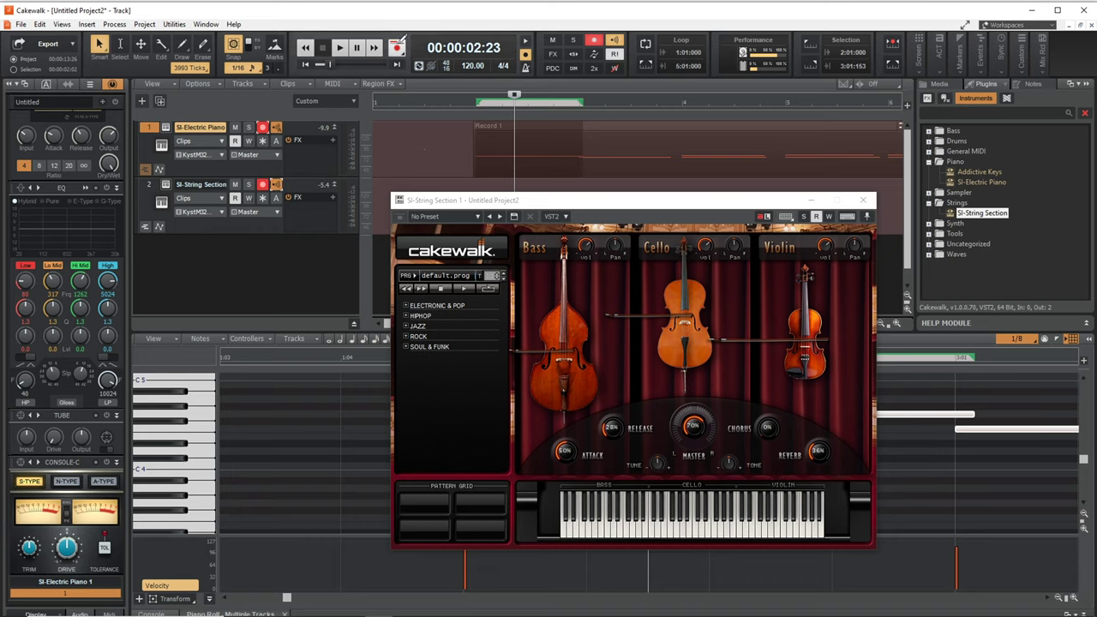
- Record a new 'Record 2' take on both armed tracks, then stop
{"action": "left_click", "coordinate": [396, 47]}
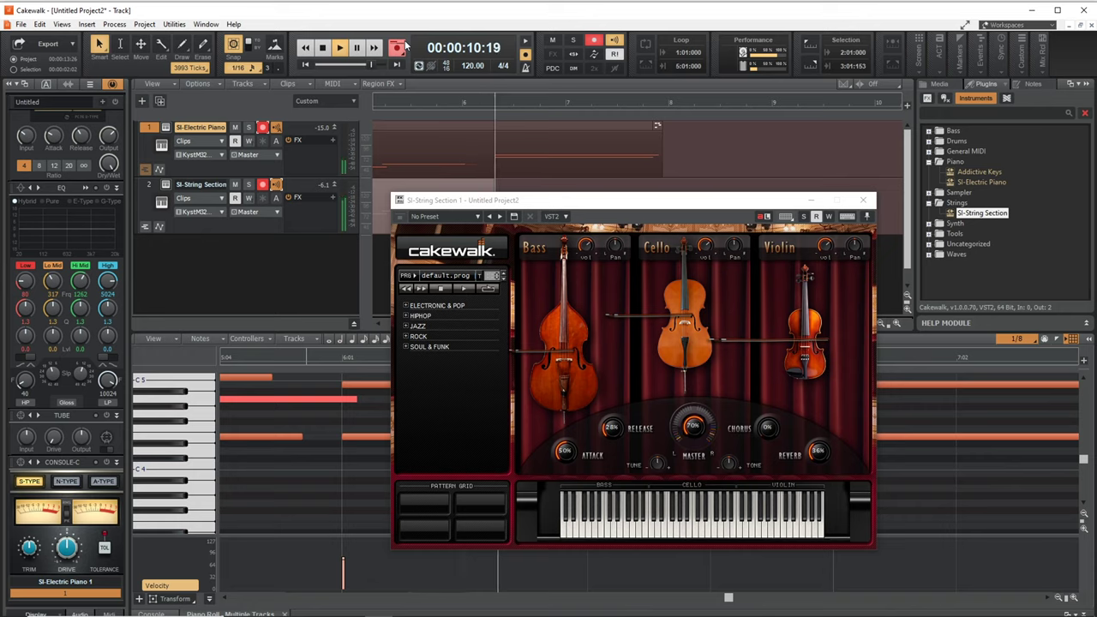
{"action": "left_click", "coordinate": [405, 45]}
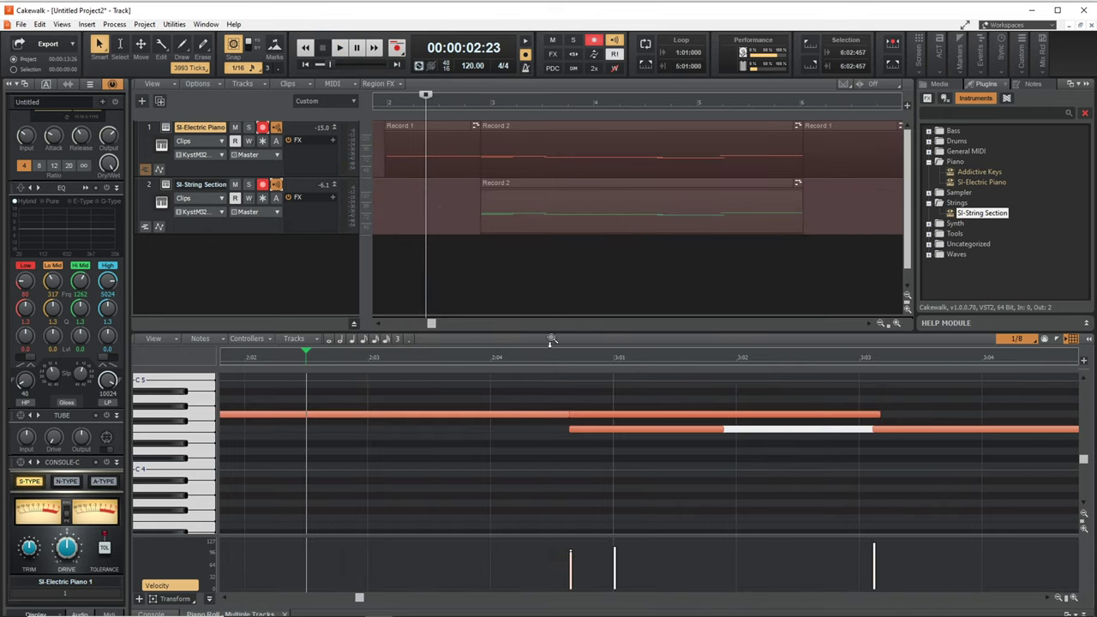